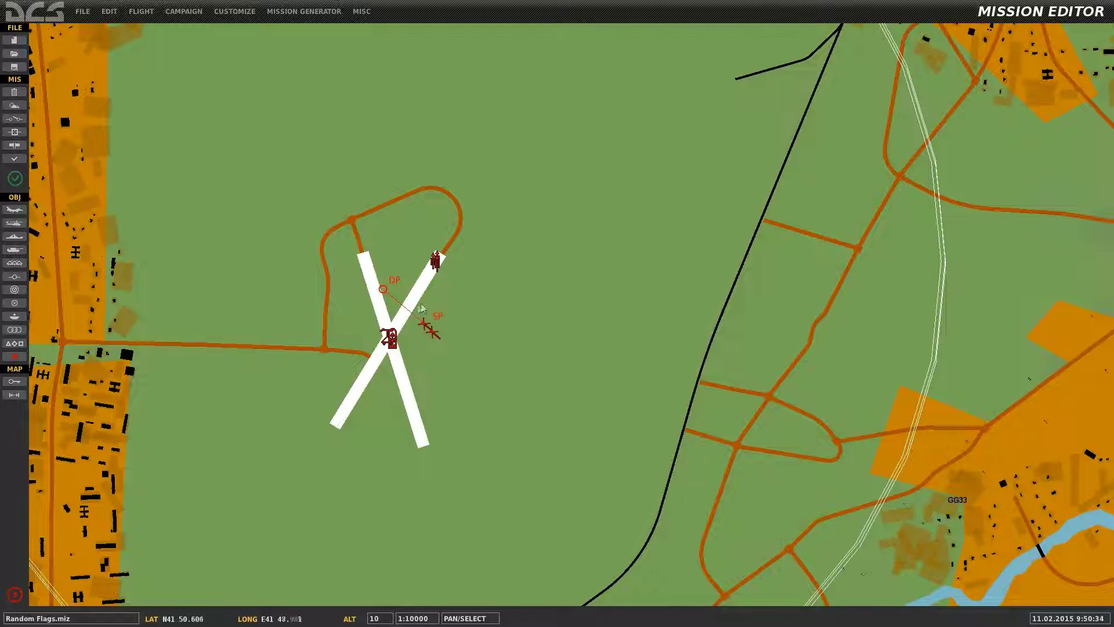
Step: Inspect the Mi-28N gunship group on the runway, then the ZU-23 AAA vehicle group
click(389, 340)
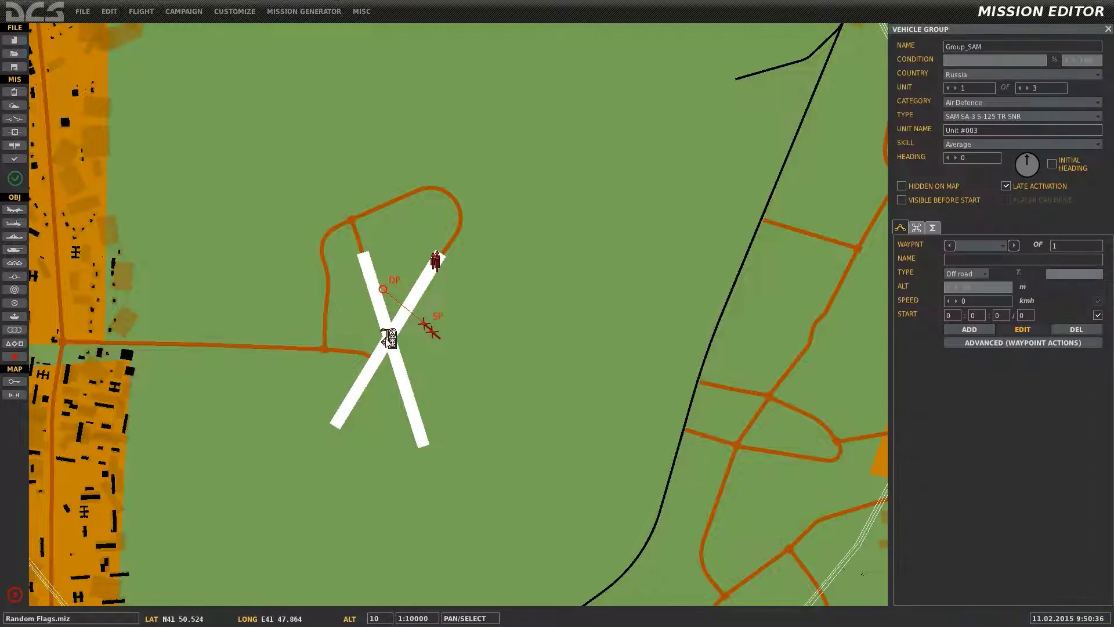
click(435, 262)
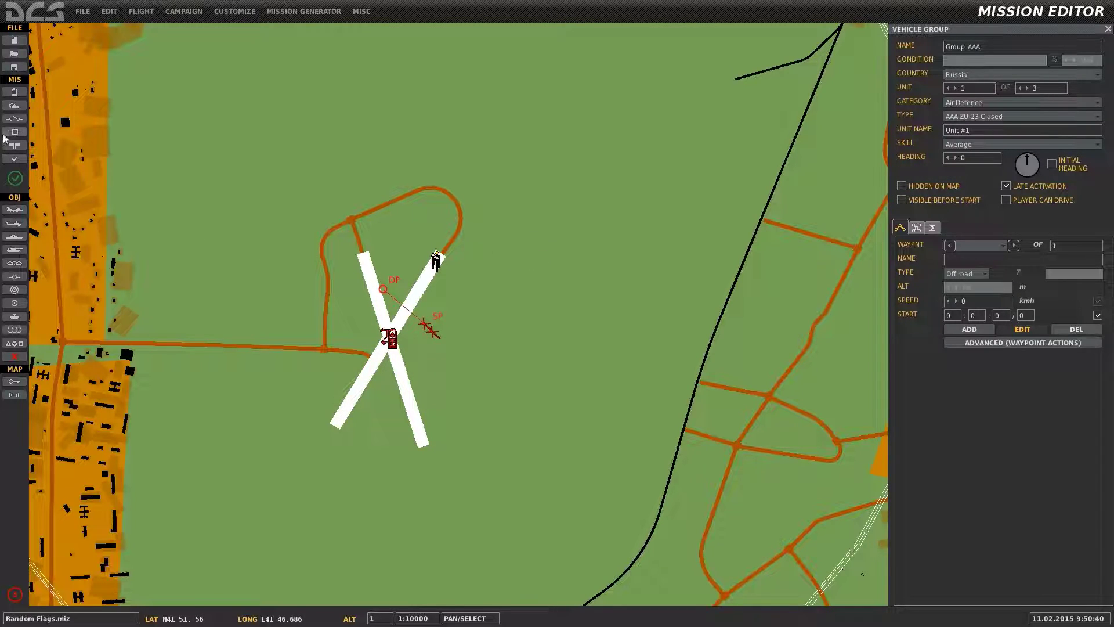
Step: Inspect the Set Flag trigger's event type and its FLAG SET RANDOM VALUE action for flag 1, range 0–2
click(14, 118)
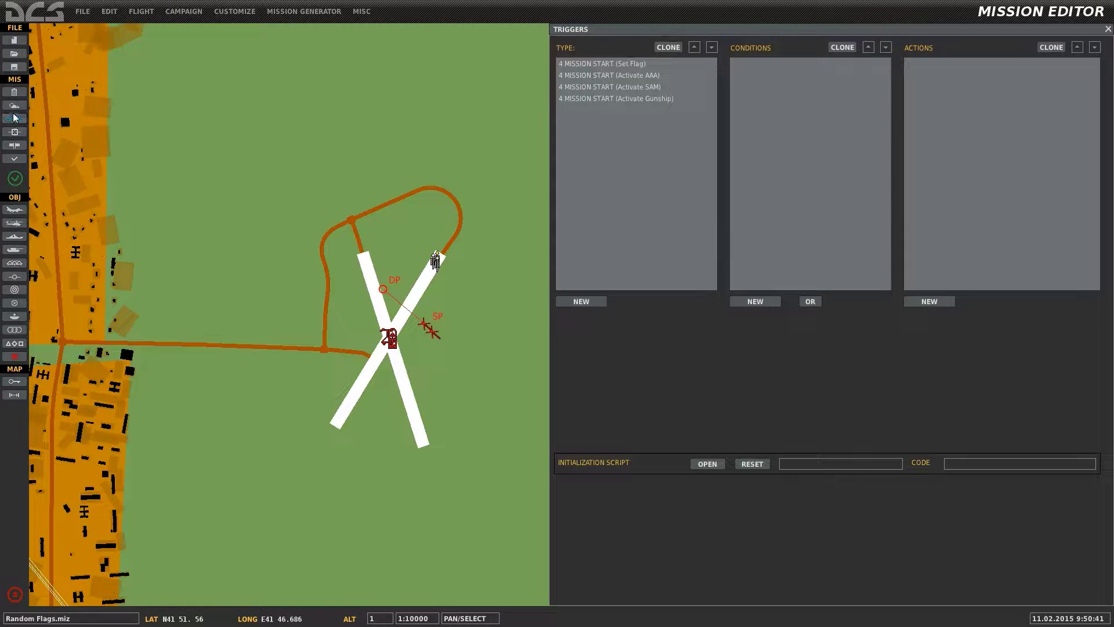
click(595, 63)
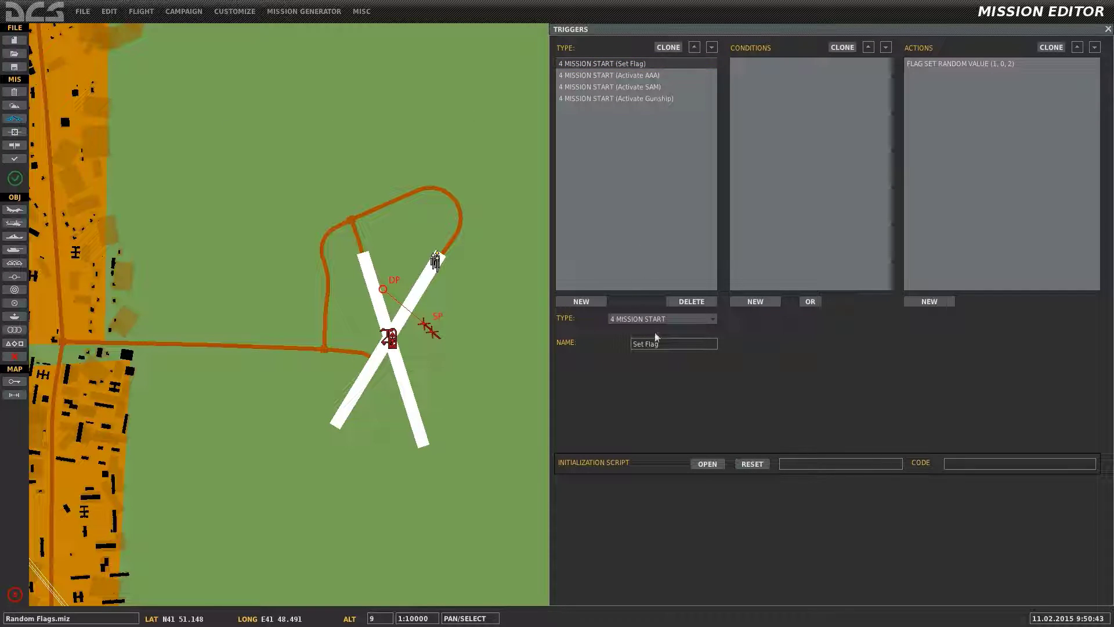
click(669, 319)
click(668, 318)
click(1014, 66)
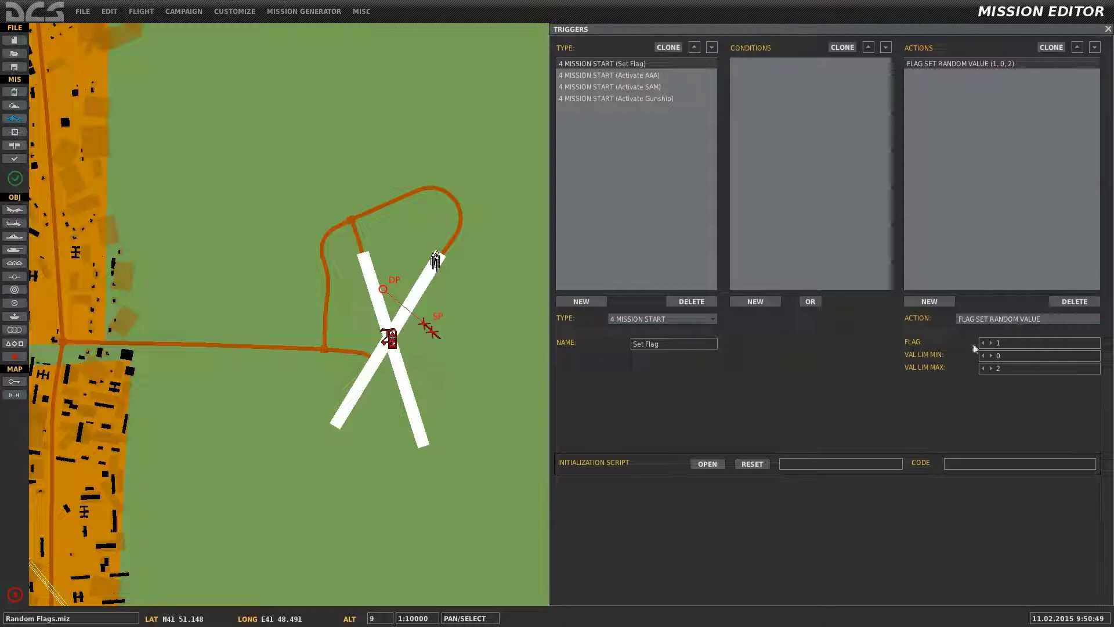
click(1007, 359)
Step: Check Activate AAA, SAM and Gunship triggers' FLAG EQUALS conditions (0, 1, 2), then close the triggers
click(646, 77)
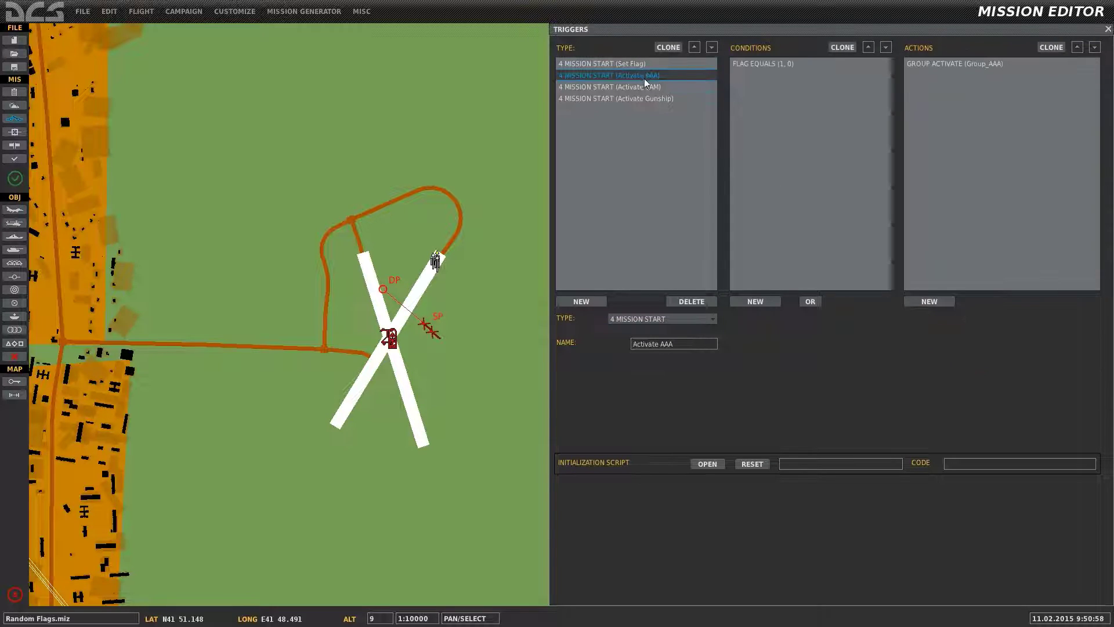
click(774, 65)
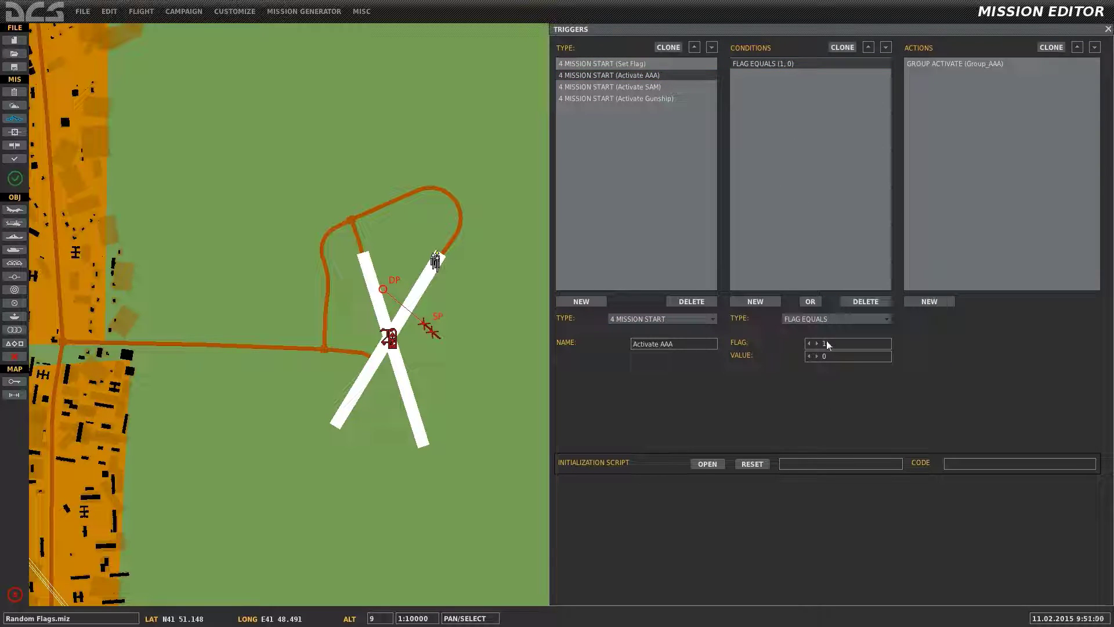
click(954, 61)
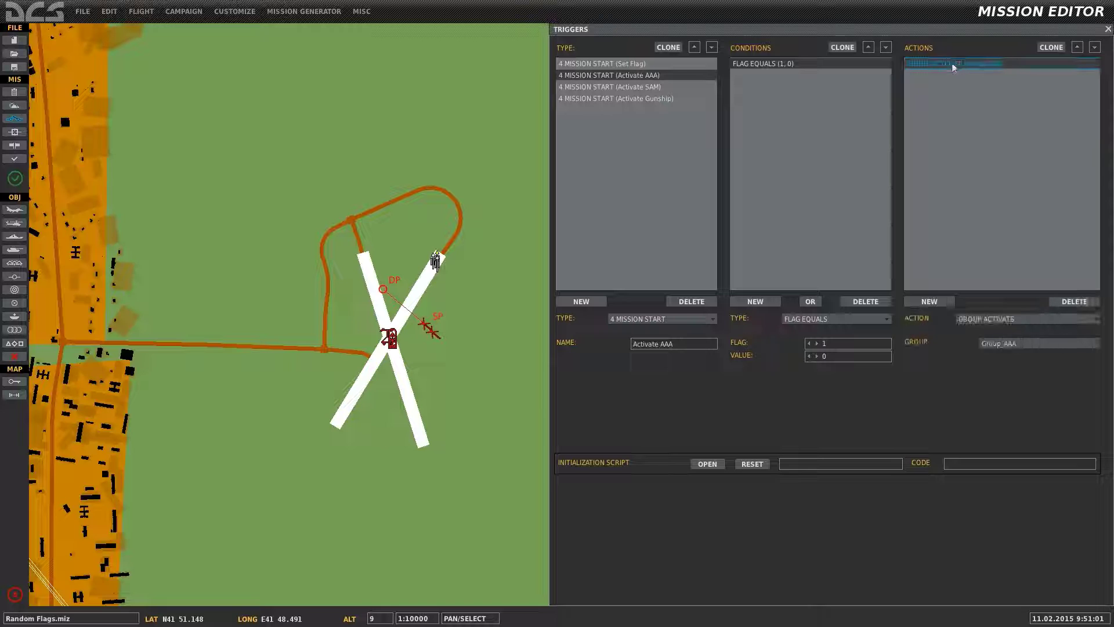
click(635, 85)
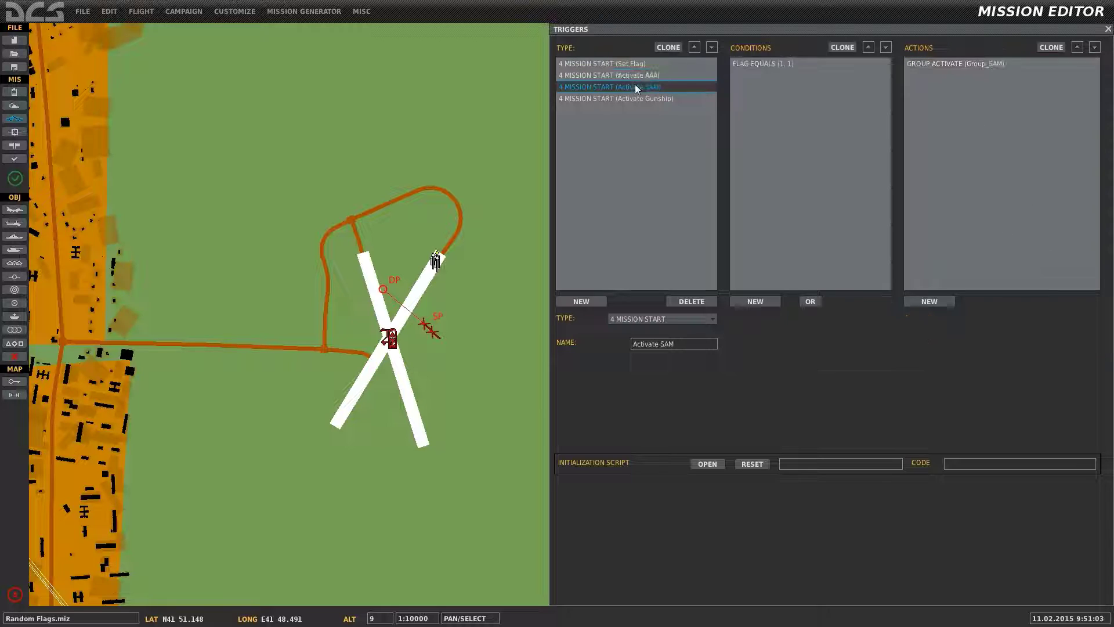
click(759, 66)
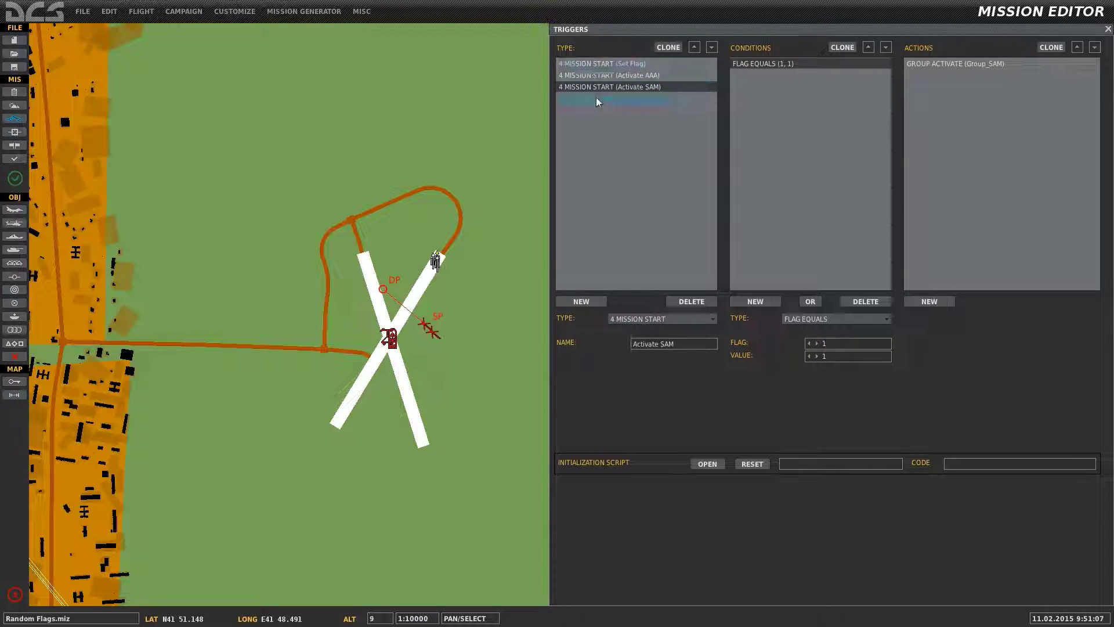
click(597, 98)
click(781, 64)
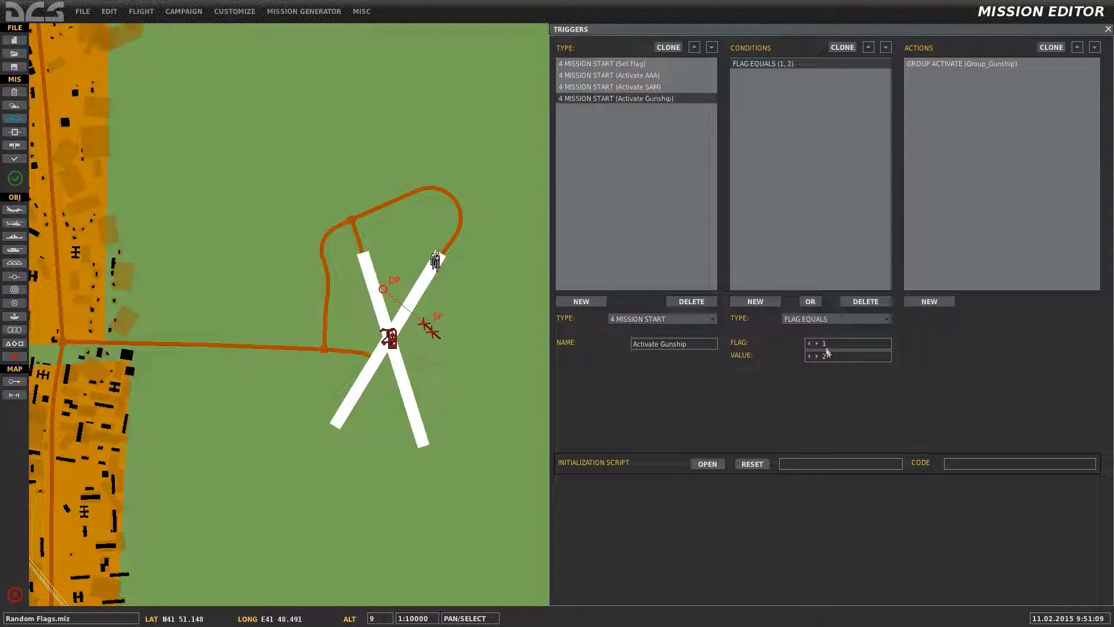
click(314, 216)
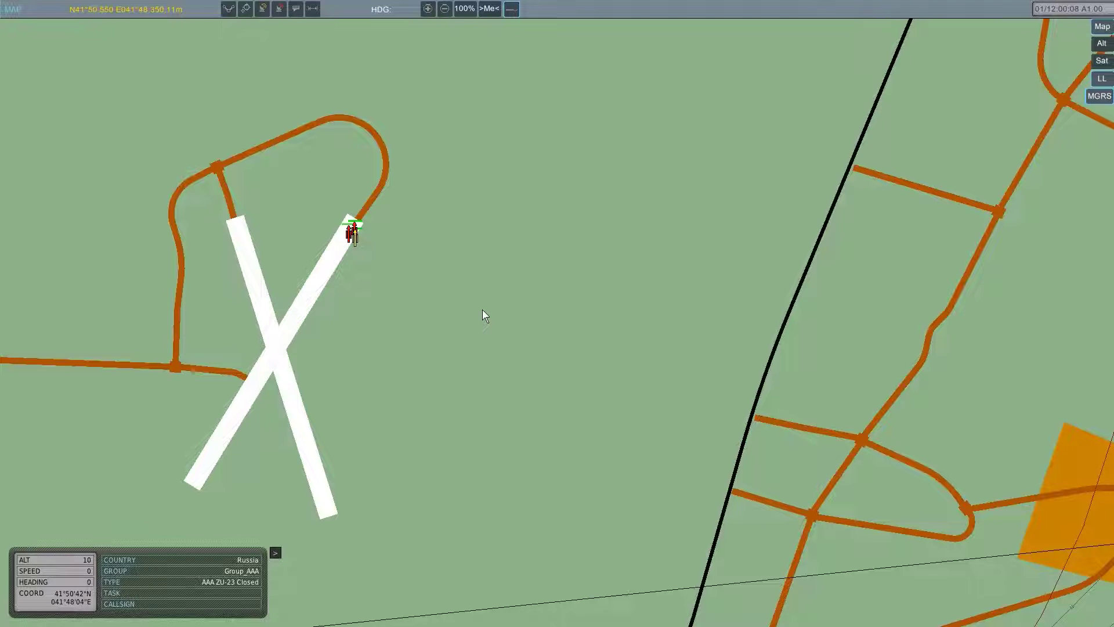
Step: View the ZU-23 AAA unit with F7, then the Mi-28N gunship with F2
key(F7)
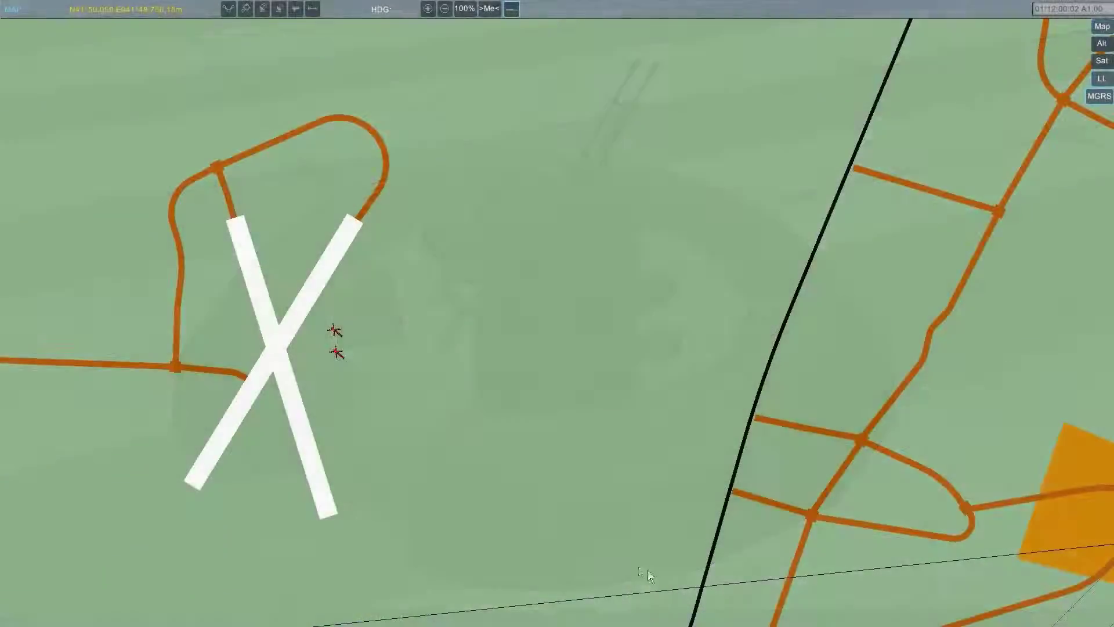
key(F2)
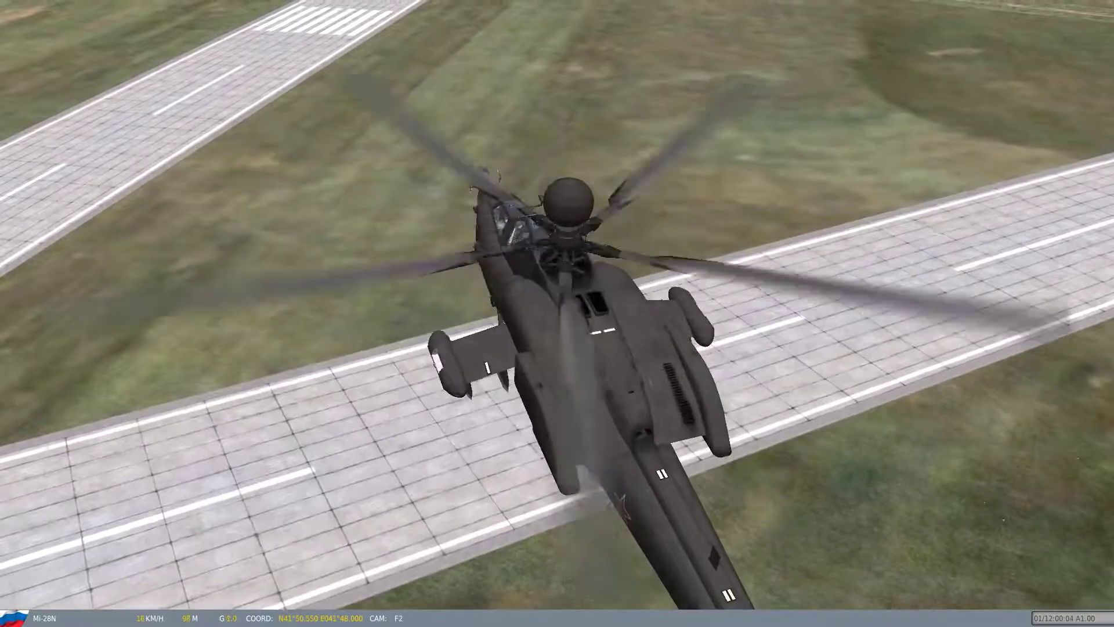